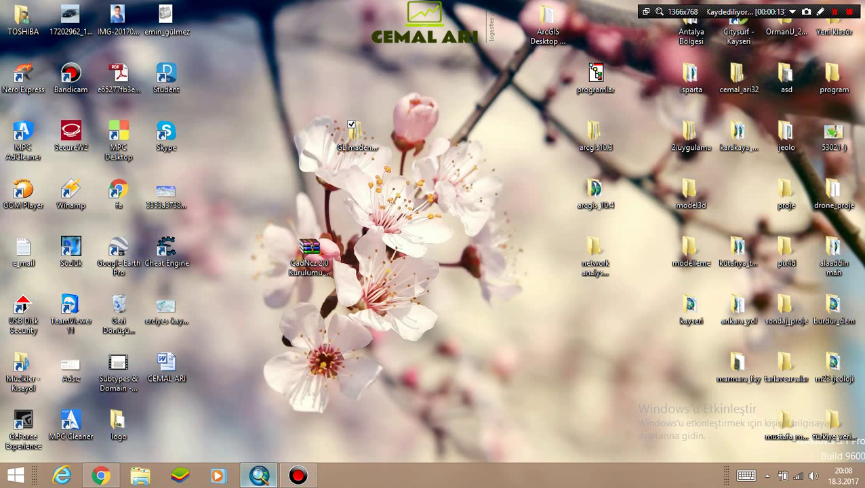
# Switch to Chrome and view the Yandex Disk download page of the CadNcz 2.0 archive.
pyautogui.click(259, 475)
pyautogui.click(259, 476)
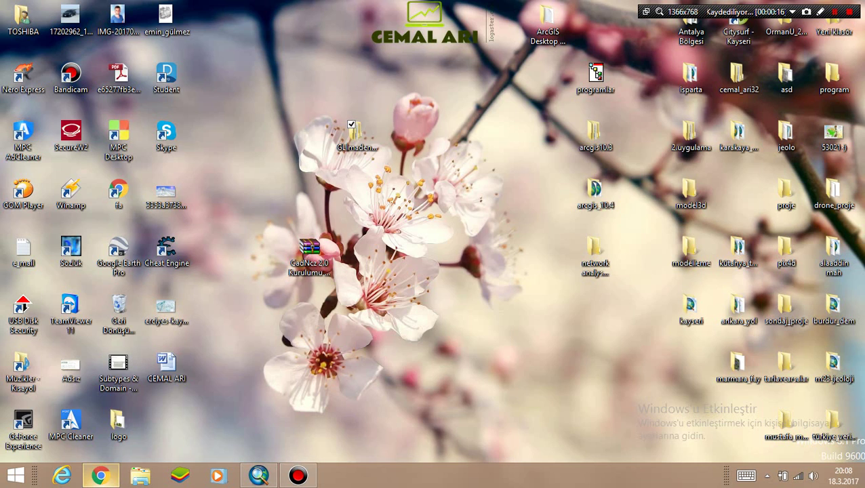
pyautogui.click(100, 475)
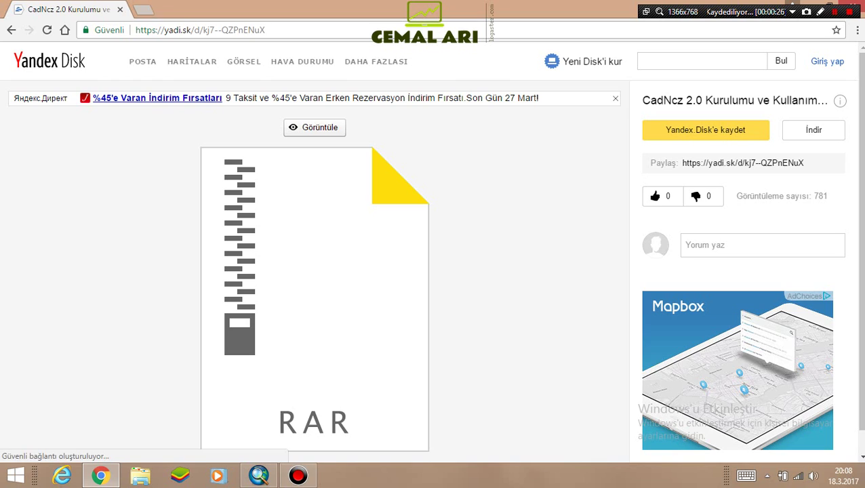
pyautogui.hotkey('ctrl', 'a')
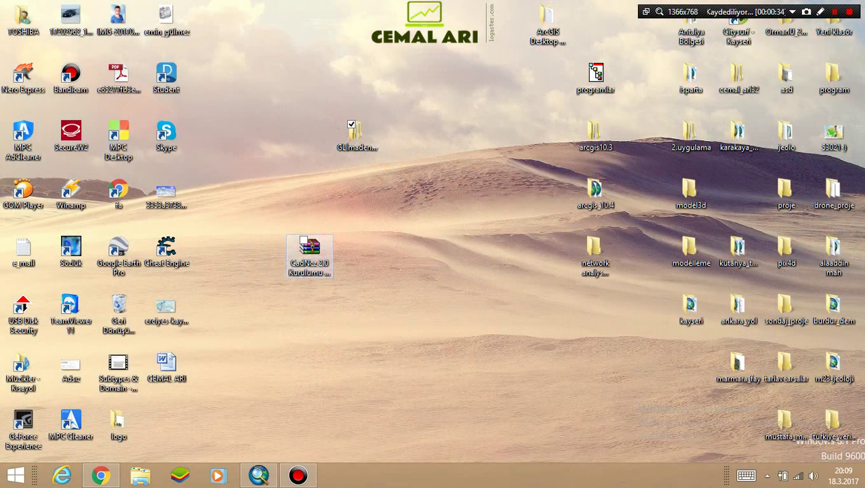
# Open the CadNcz 2.0 Kurulumu ve Kullanımı archive from the desktop and run CadNcz 2.0.exe from its inner folder.
pyautogui.doubleClick(310, 250)
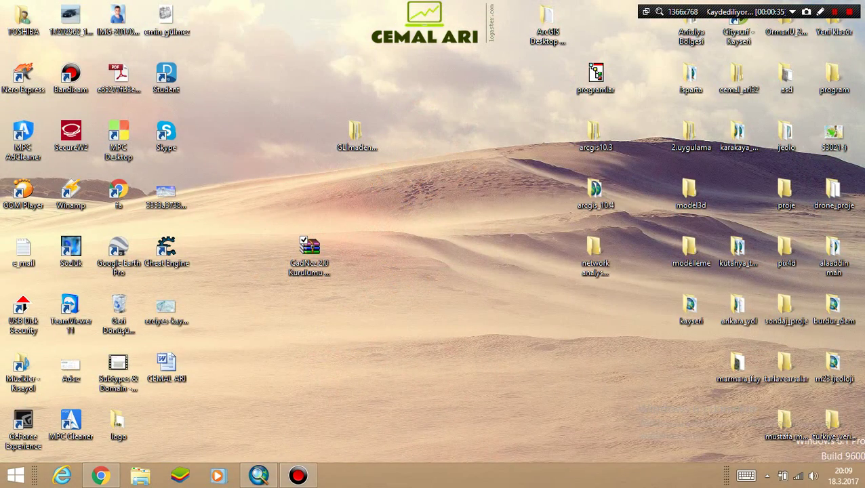
pyautogui.press('Return')
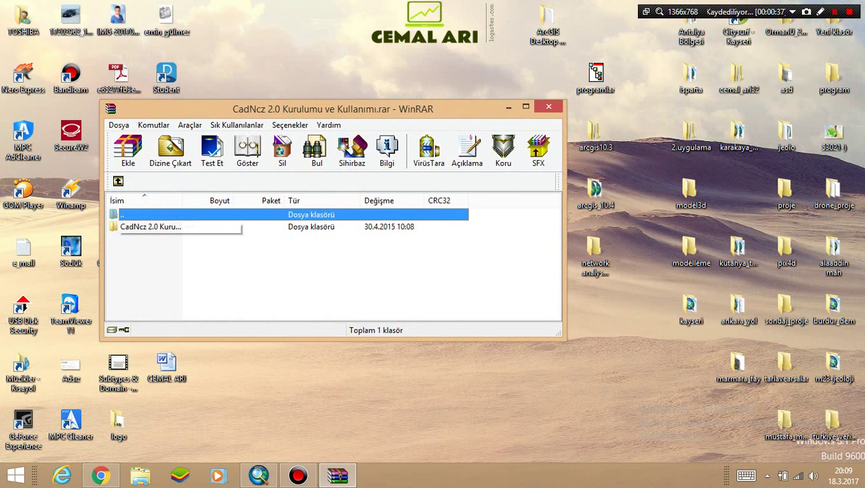
pyautogui.click(150, 227)
pyautogui.doubleClick(151, 227)
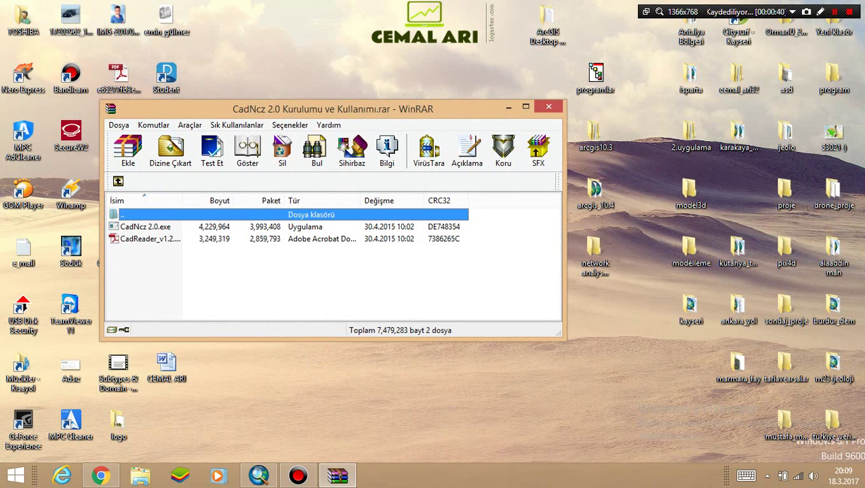
pyautogui.press('Down')
pyautogui.press('Return')
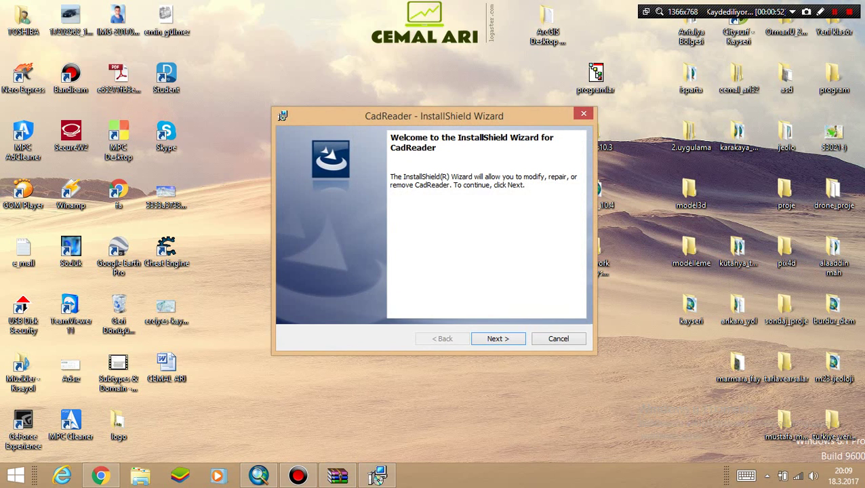
# Complete the CadReader setup with the Modify option and the CadReader_ArcGIS10 feature, and close the wizard.
pyautogui.press('Return')
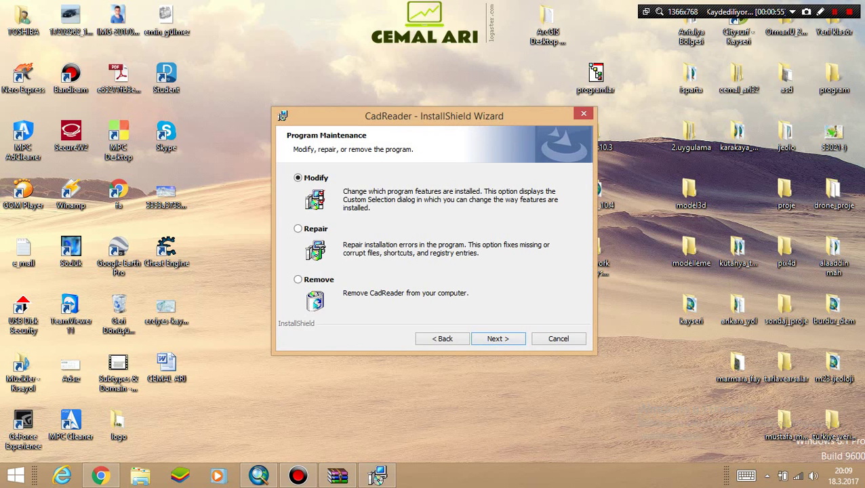
pyautogui.press('Return')
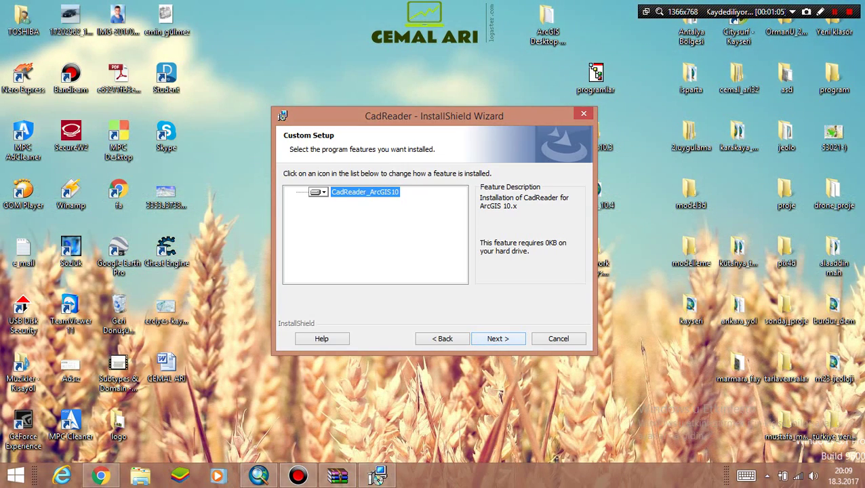
pyautogui.press('Return')
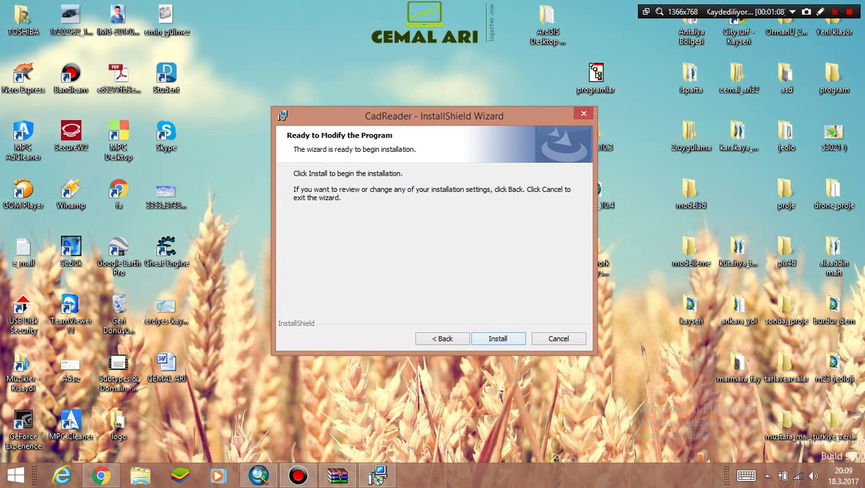
pyautogui.press('Return')
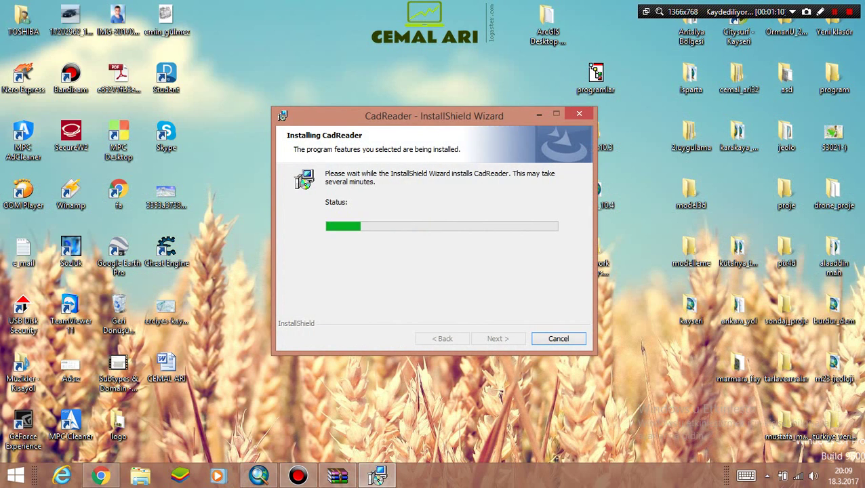
pyautogui.press('Return')
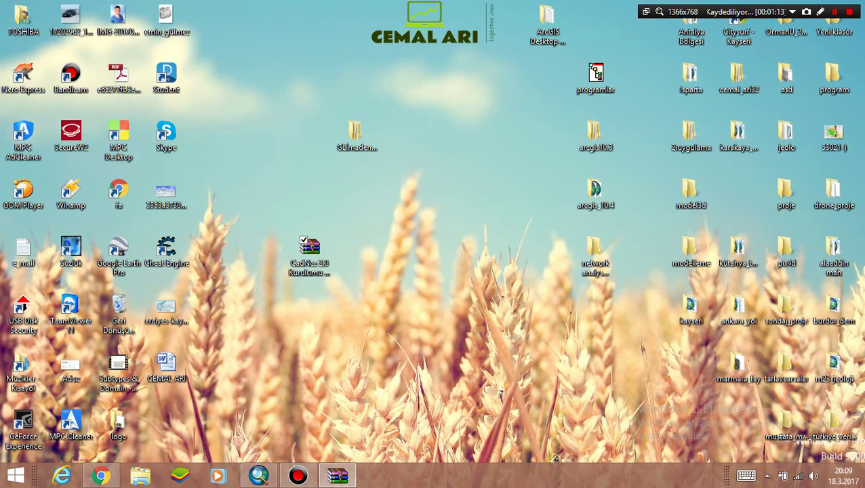
# Open the file location of the ArcMap 10.5 program from its shortcut properties.
pyautogui.rightClick(259, 475)
pyautogui.rightClick(248, 414)
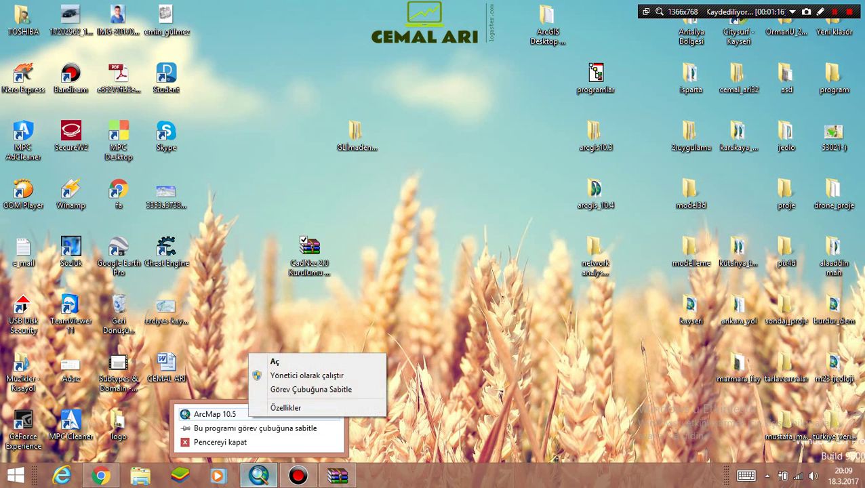
pyautogui.click(286, 407)
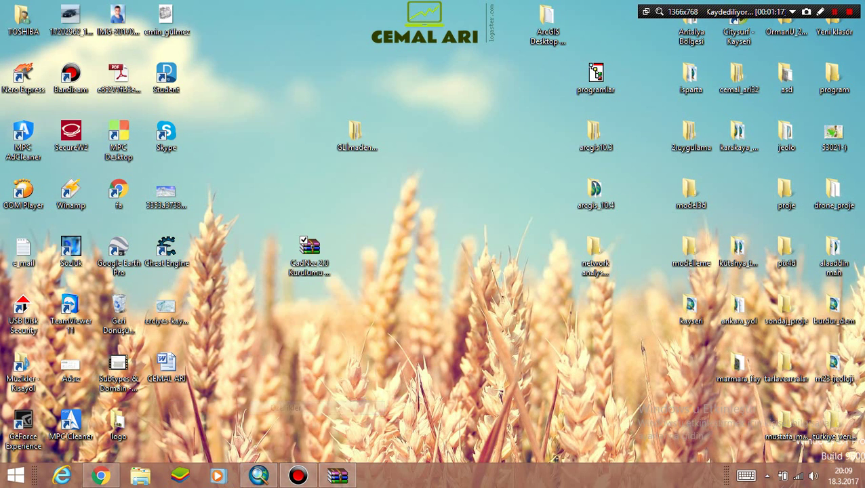
pyautogui.click(347, 352)
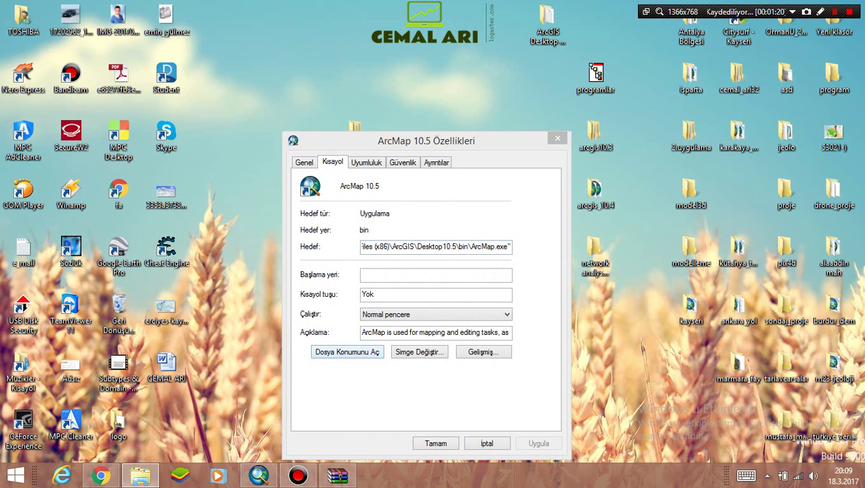
# Find and select the Categories application in the Desktop10.5 bin folder.
pyautogui.scroll(15, 231, 253)
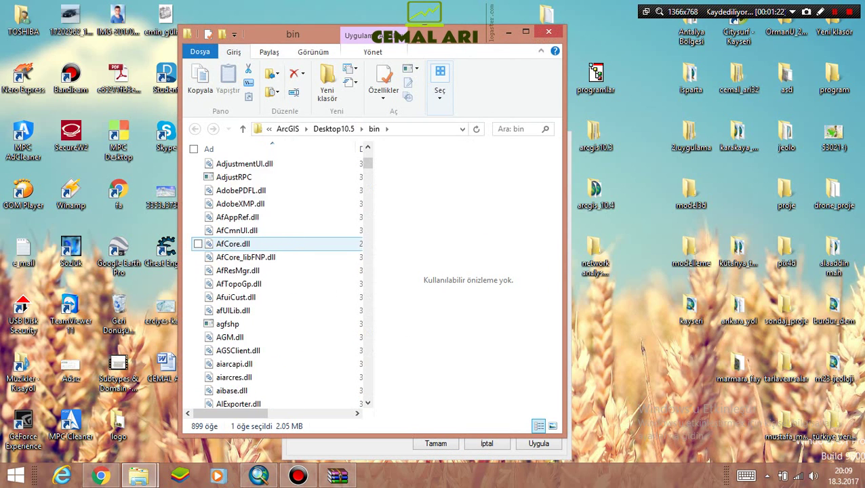
pyautogui.scroll(-15, 231, 254)
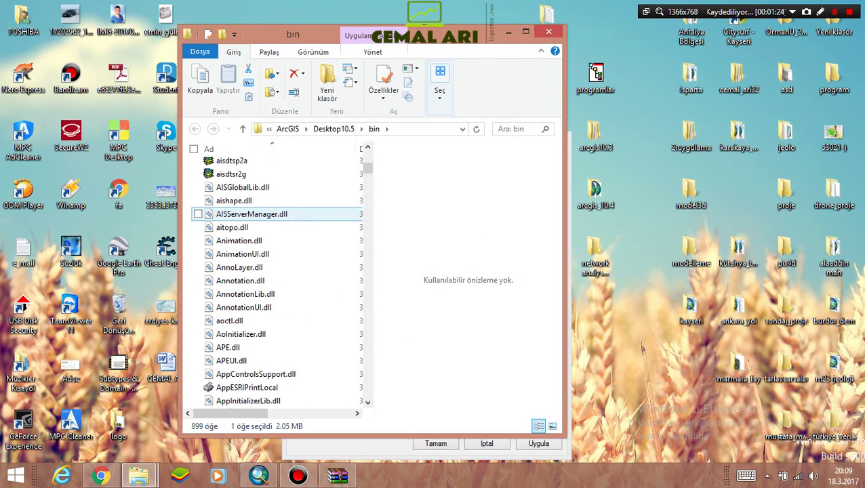
pyautogui.scroll(2, 231, 250)
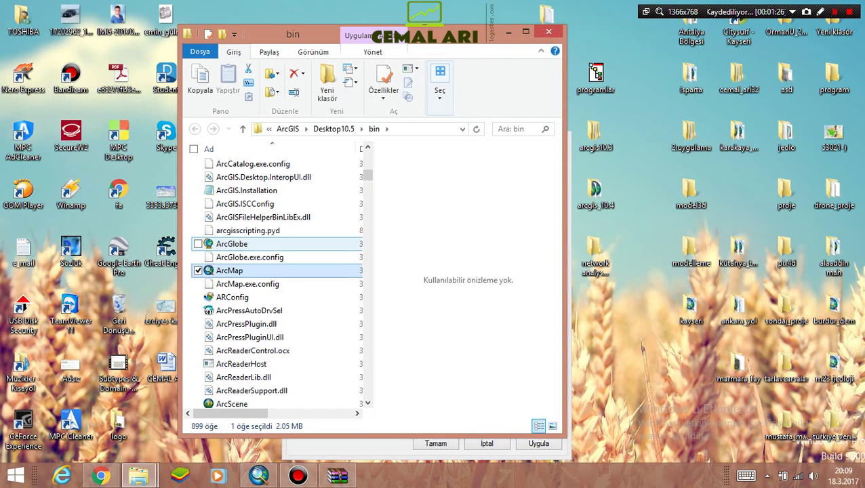
pyautogui.scroll(-6, 230, 251)
pyautogui.scroll(-7, 230, 251)
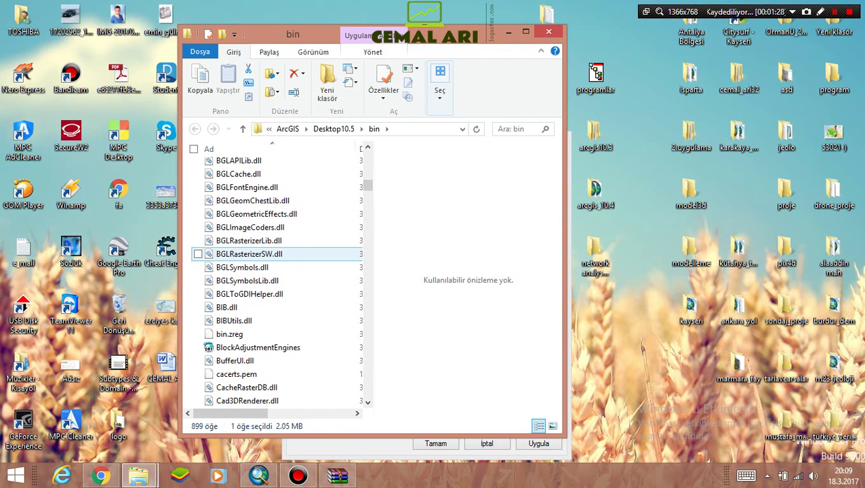
pyautogui.scroll(-15, 230, 254)
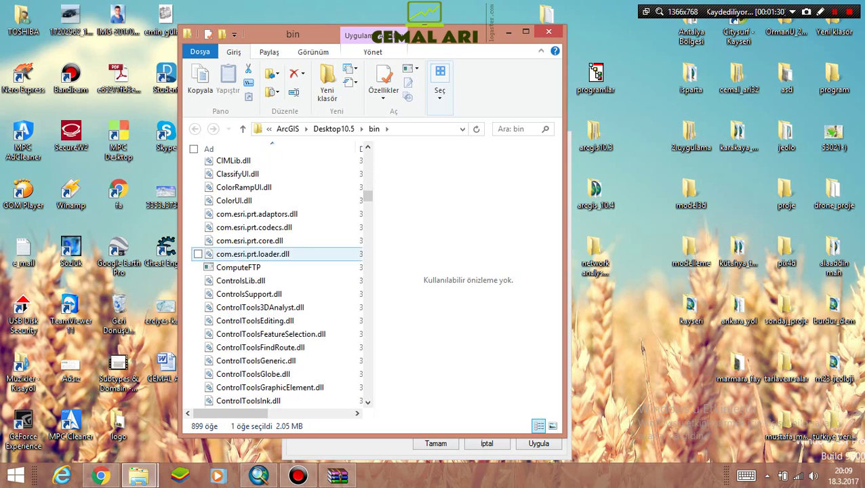
pyautogui.scroll(3, 209, 254)
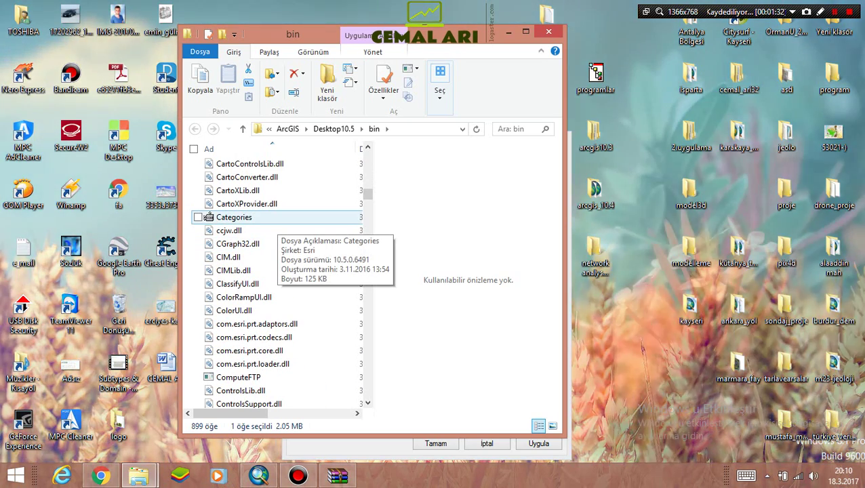
pyautogui.click(209, 217)
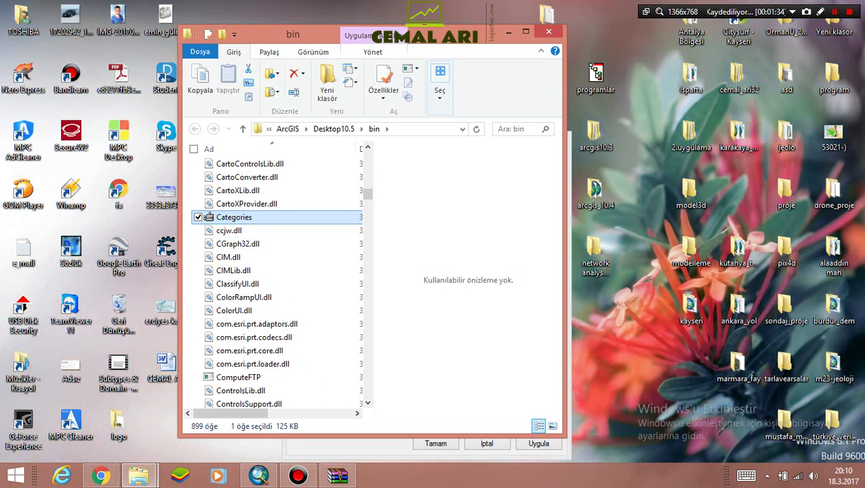
# Dismiss the bin folder window, the ArcMap 10.5 properties and the WinRAR archive window.
pyautogui.click(548, 32)
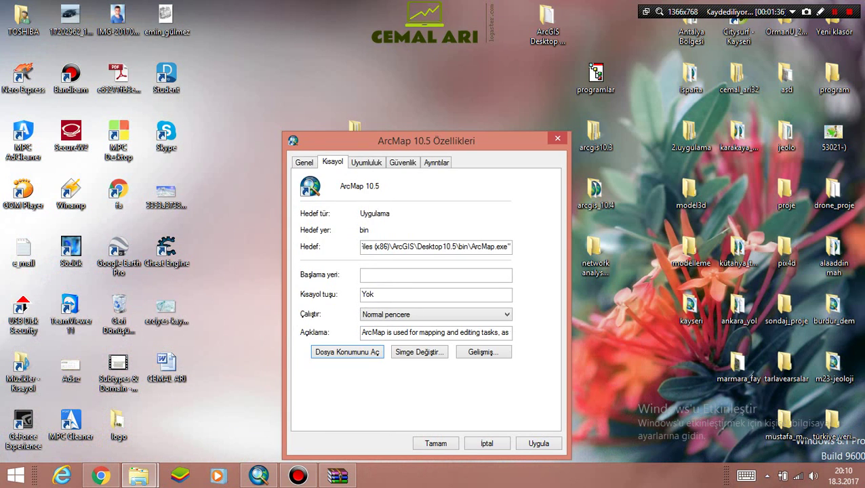
pyautogui.click(558, 138)
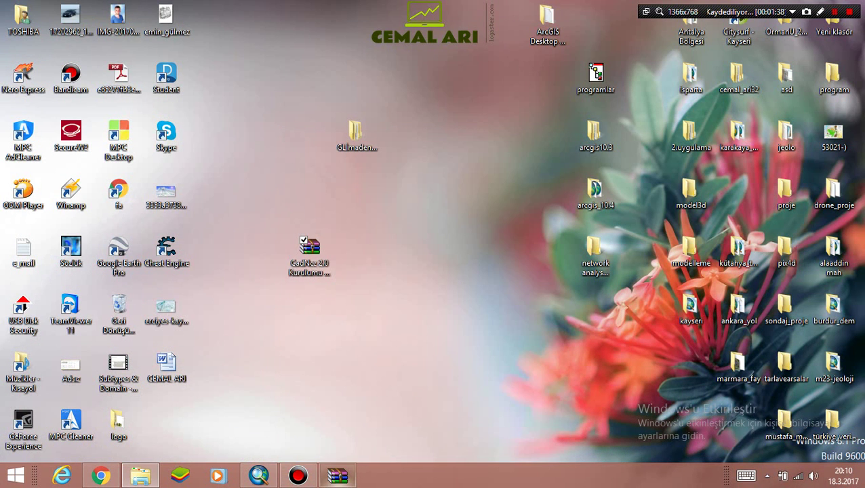
pyautogui.rightClick(337, 476)
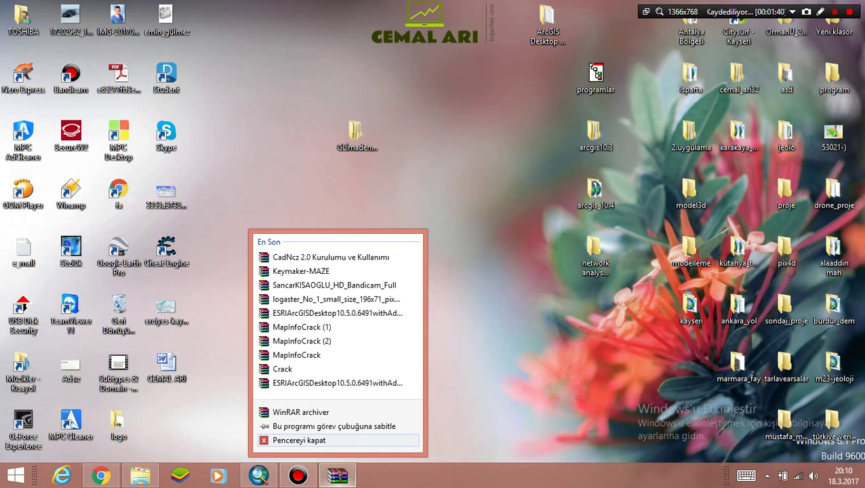
pyautogui.click(309, 438)
# Bring up the Component Category Manager by running Categories from the bin folder, and select the Esri Workspace Factory category.
pyautogui.click(141, 476)
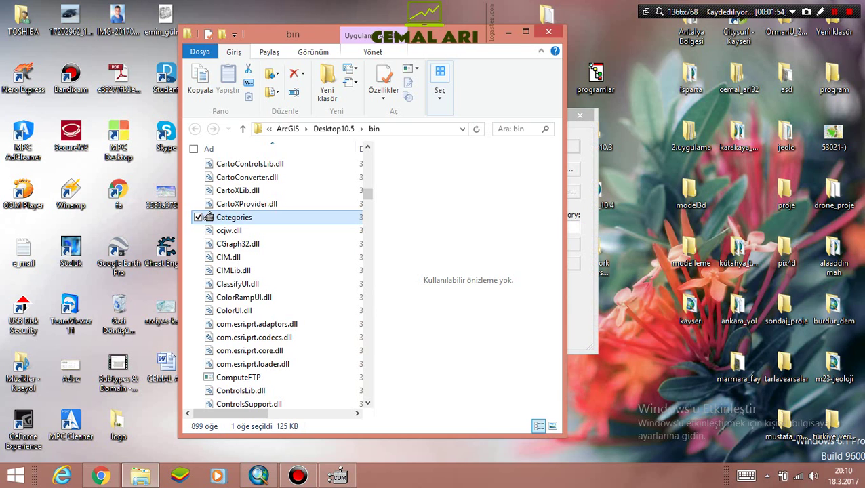
pyautogui.click(509, 31)
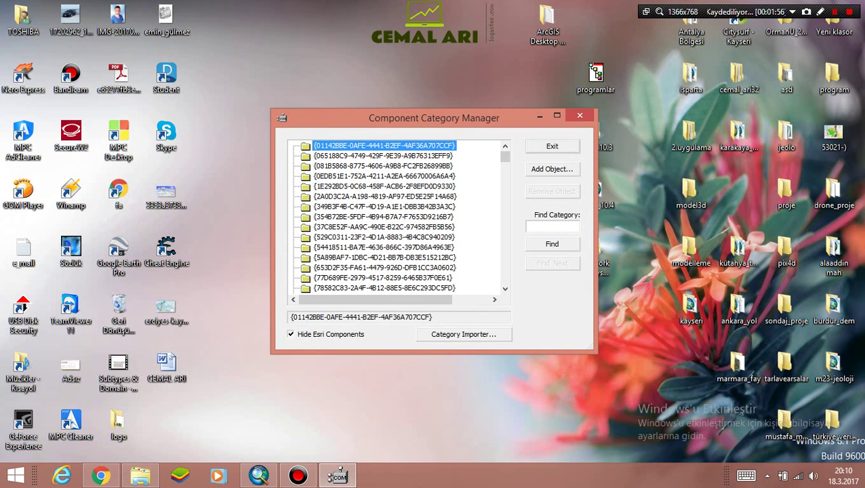
pyautogui.moveTo(505, 157); pyautogui.dragTo(505, 278)
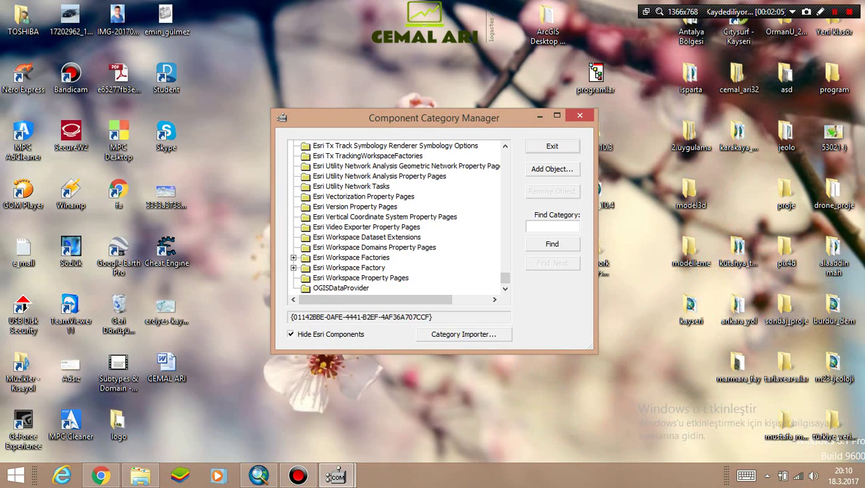
pyautogui.click(348, 268)
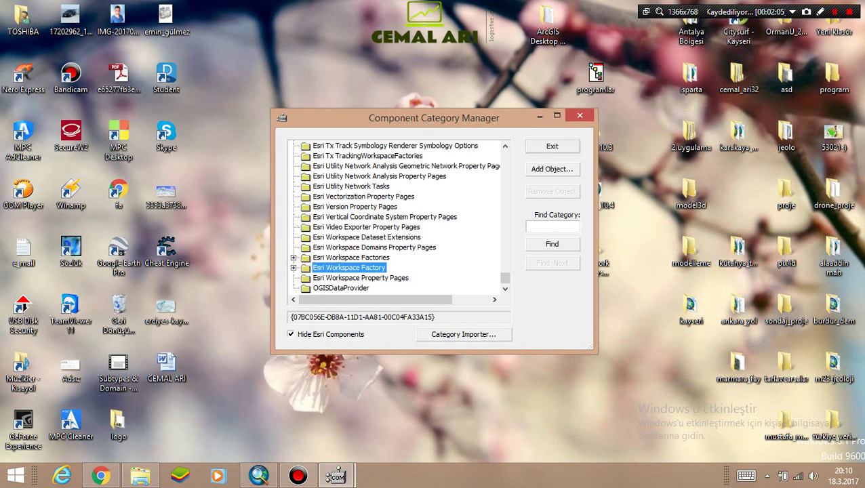
# Check the CadNczLib Module entry in the Category Importer, and close the importer and the Component Category Manager without applying changes.
pyautogui.click(464, 334)
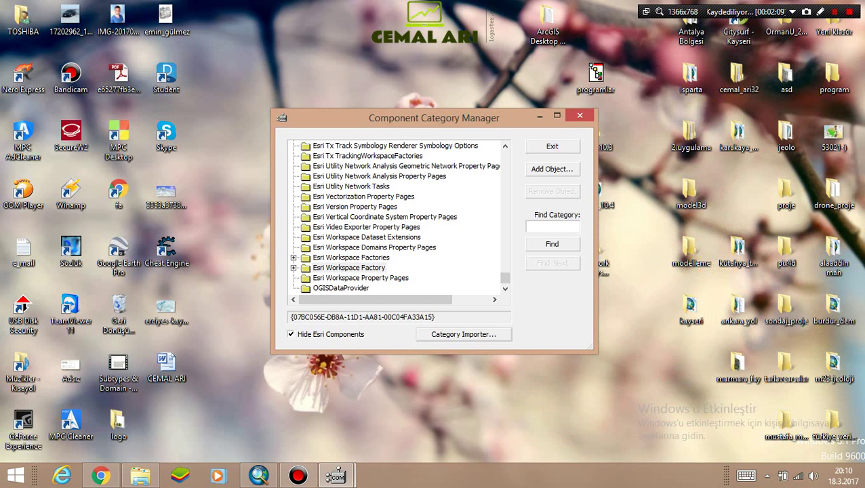
pyautogui.press('Return')
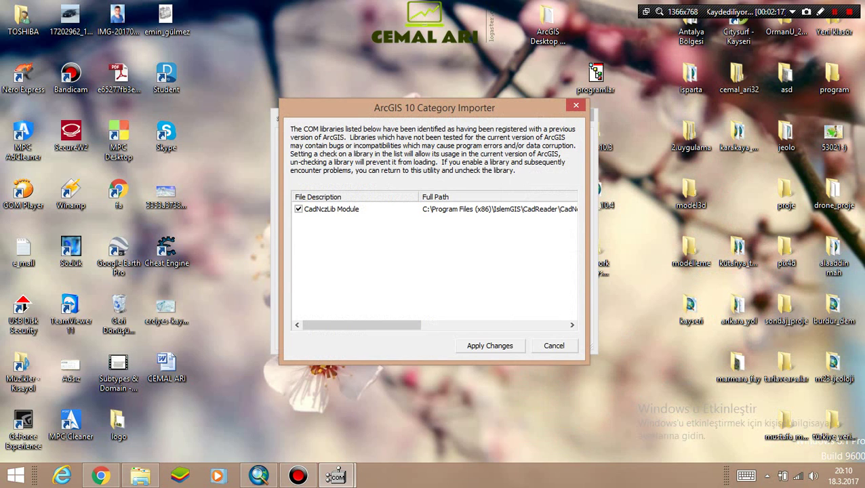
pyautogui.click(555, 346)
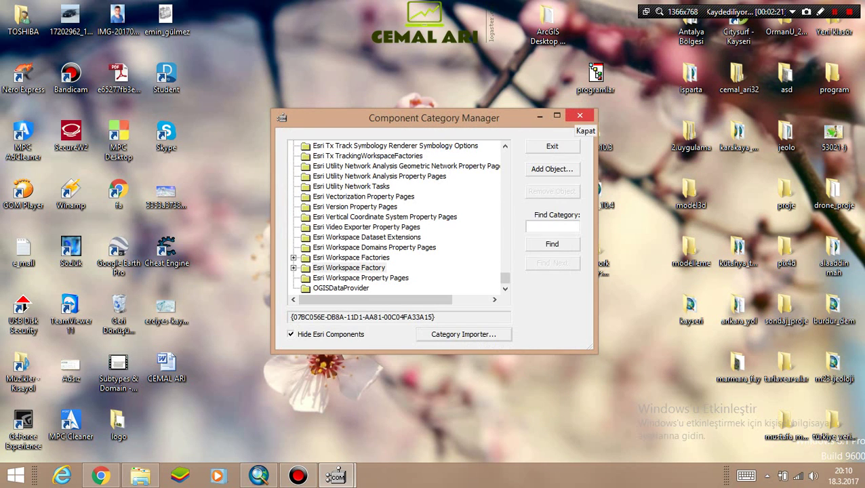
pyautogui.click(580, 115)
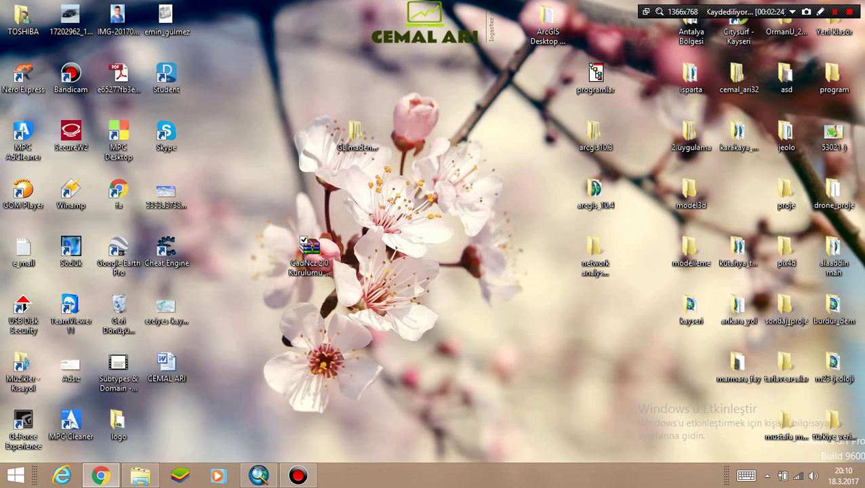
# Switch to ArcMap and add the HAKEDIS01_Münhani feature class from HAKEDIS01.NCZ in the netcad folder, accepting the unknown spatial reference.
pyautogui.click(259, 475)
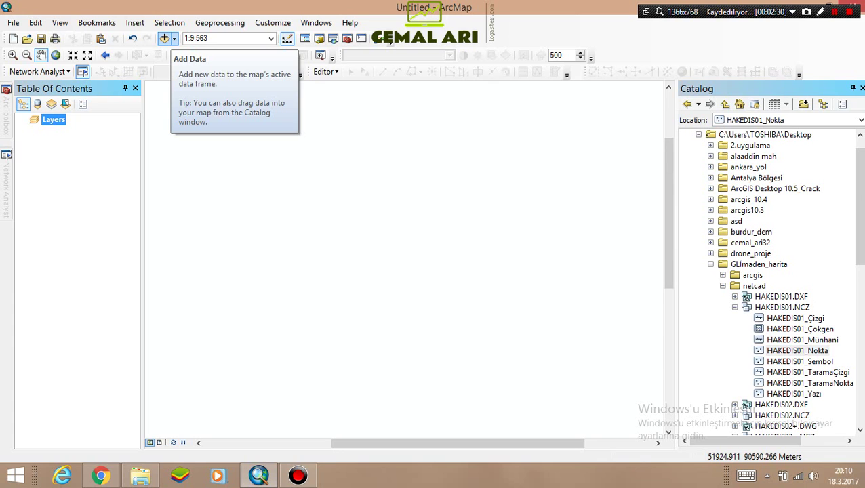
pyautogui.click(174, 38)
pyautogui.click(196, 53)
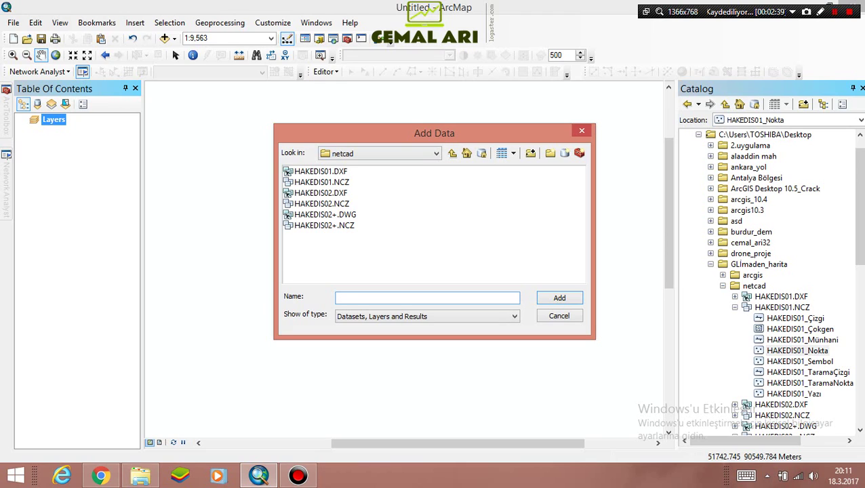
pyautogui.doubleClick(322, 182)
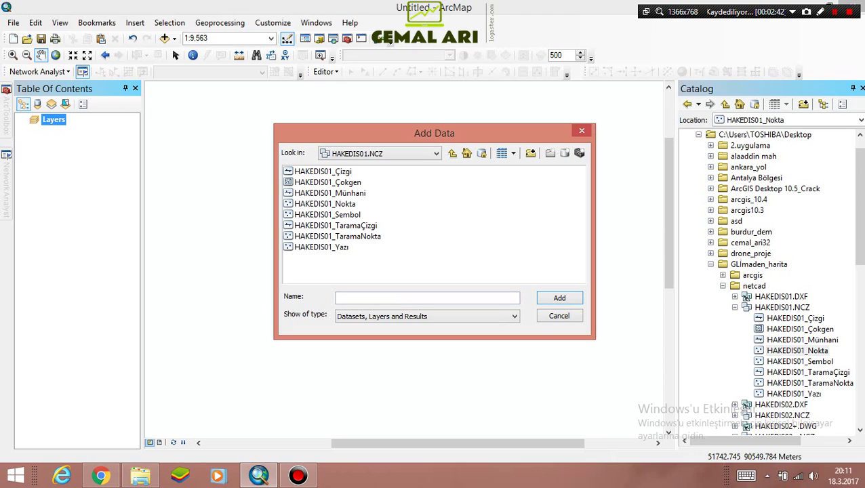
pyautogui.click(330, 193)
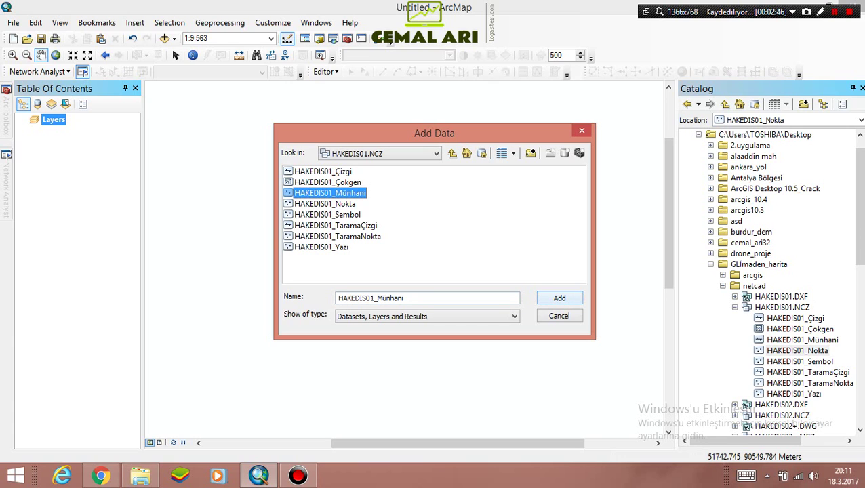
pyautogui.press('Return')
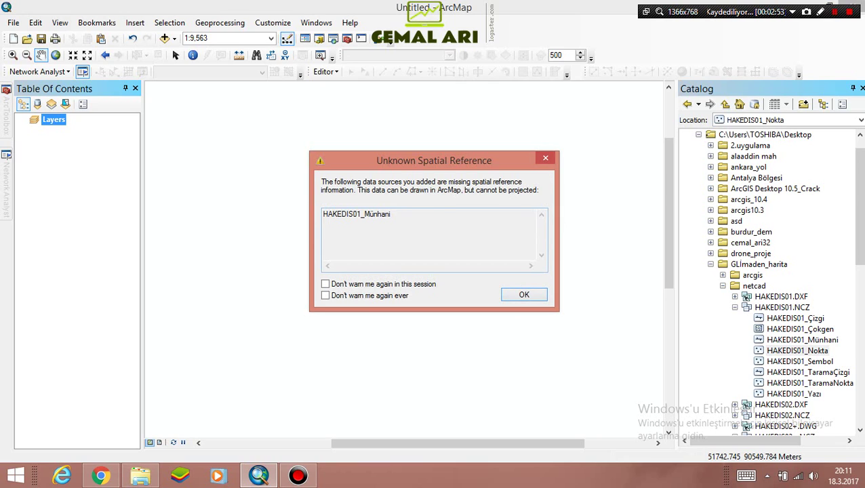
pyautogui.press('Return')
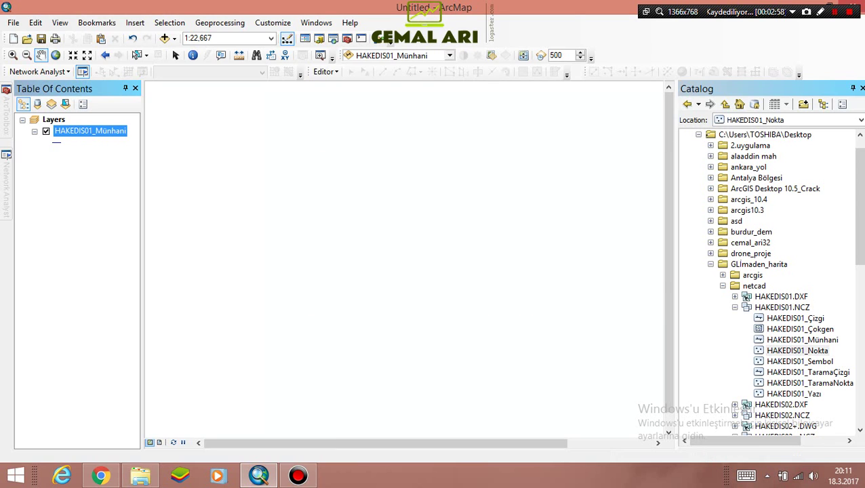
# Zoom to the HAKEDIS01_Münhani layer, and remove it from the map.
pyautogui.rightClick(62, 132)
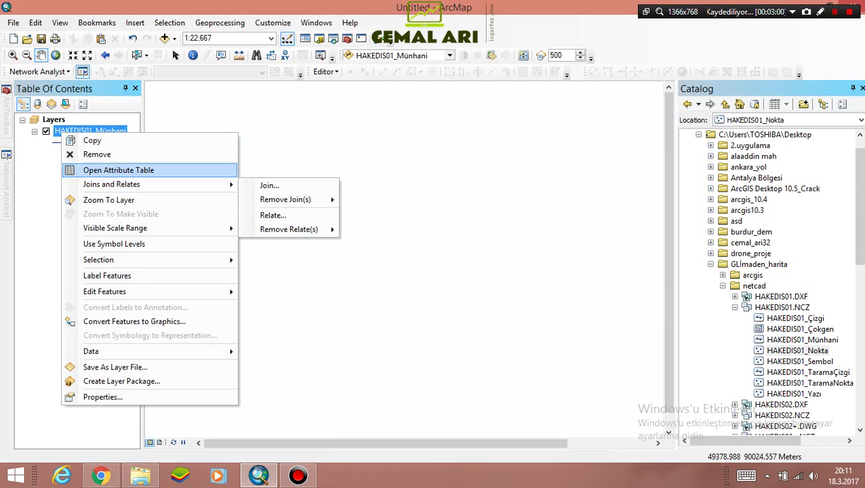
pyautogui.click(109, 200)
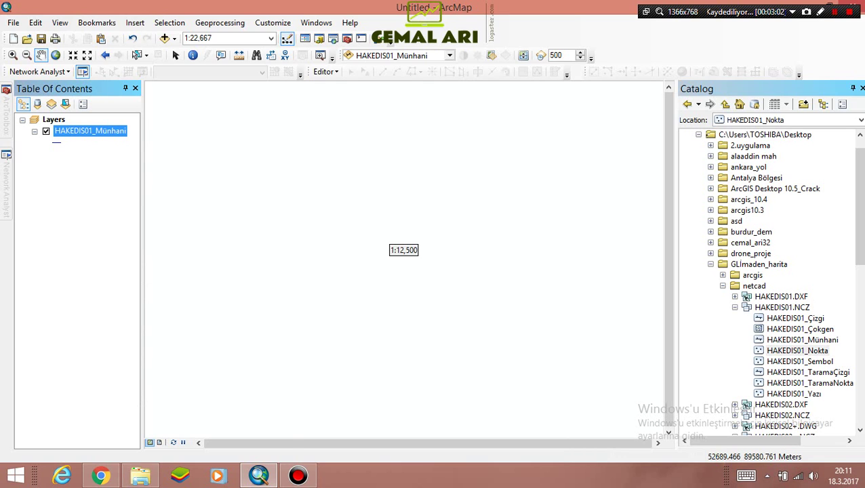
pyautogui.rightClick(101, 130)
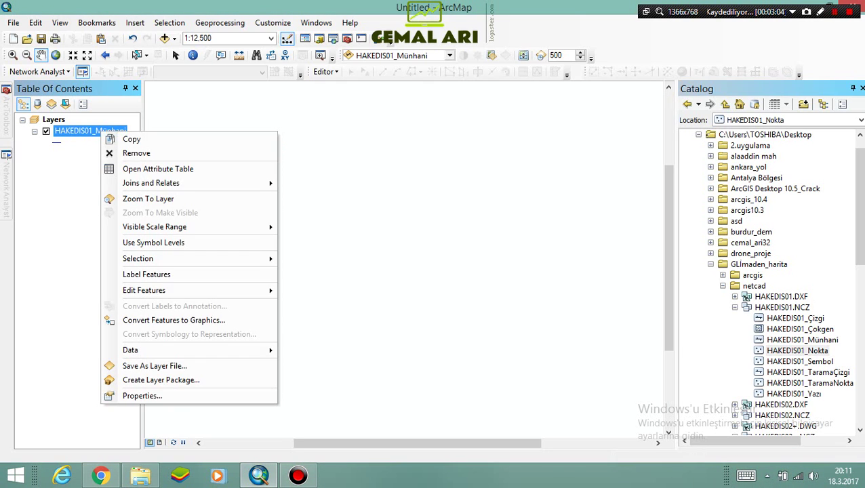
pyautogui.click(134, 153)
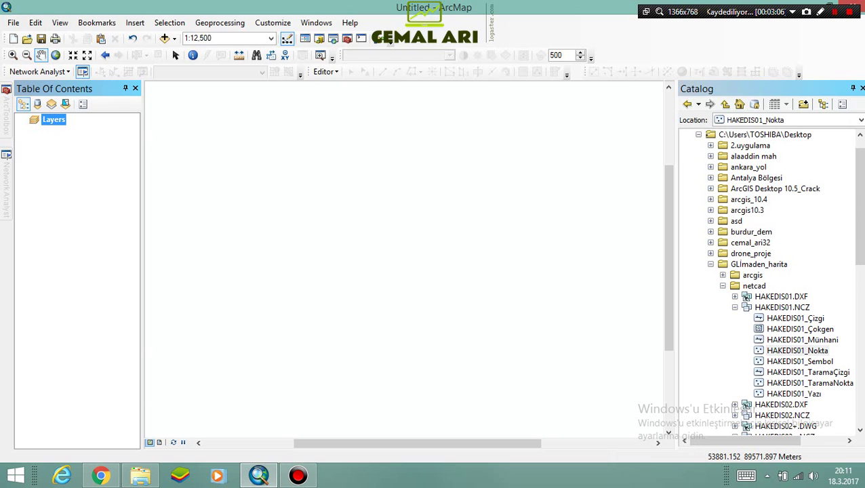
# Add the HAKEDIS01_Nokta feature class from the Catalog to the map, accept the unknown spatial reference, and inspect its points.
pyautogui.click(798, 351)
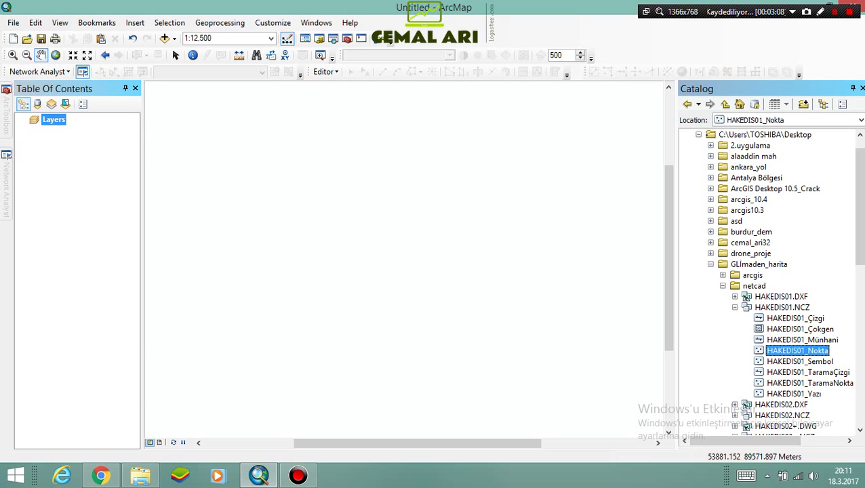
pyautogui.moveTo(798, 351); pyautogui.dragTo(54, 126)
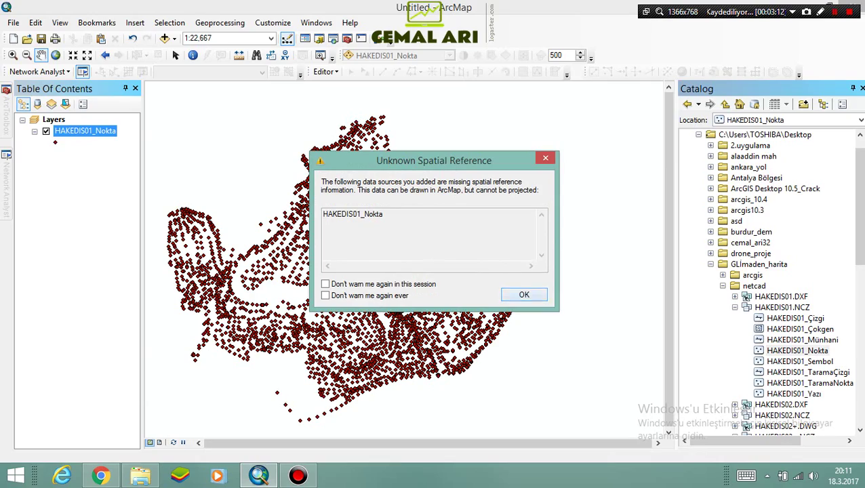
pyautogui.click(524, 294)
pyautogui.scroll(2, 353, 272)
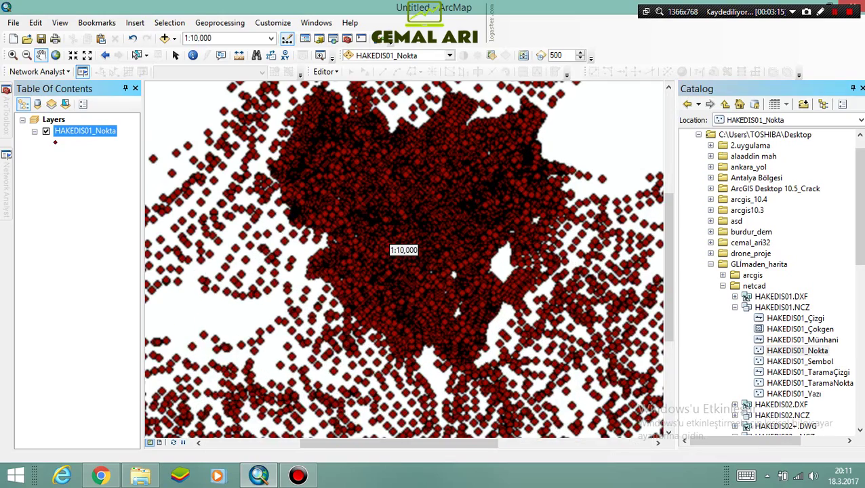
pyautogui.moveTo(422, 252); pyautogui.dragTo(397, 375)
pyautogui.scroll(4, 405, 250)
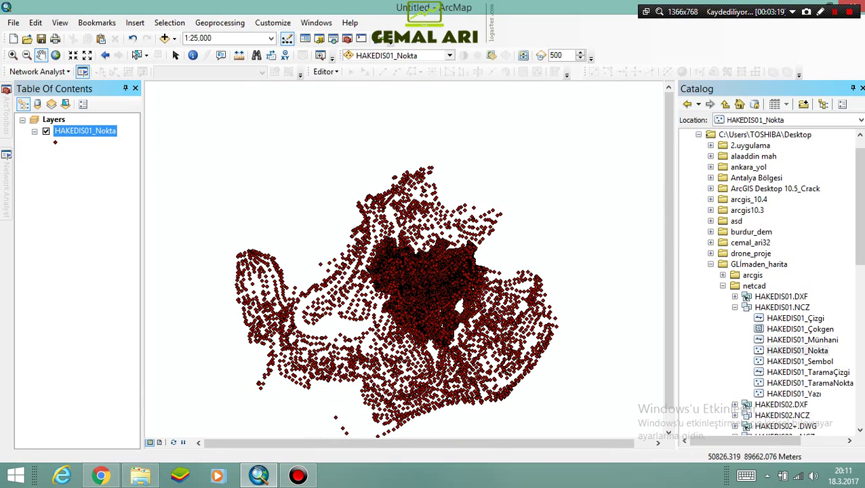
# Bring up the data export settings for the HAKEDIS01_Nokta layer, keeping all features as the export scope.
pyautogui.rightClick(57, 134)
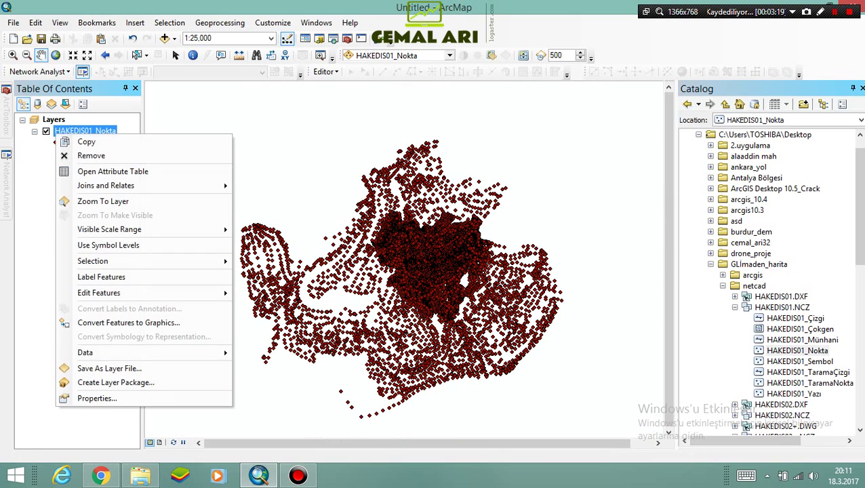
pyautogui.moveTo(136, 352)
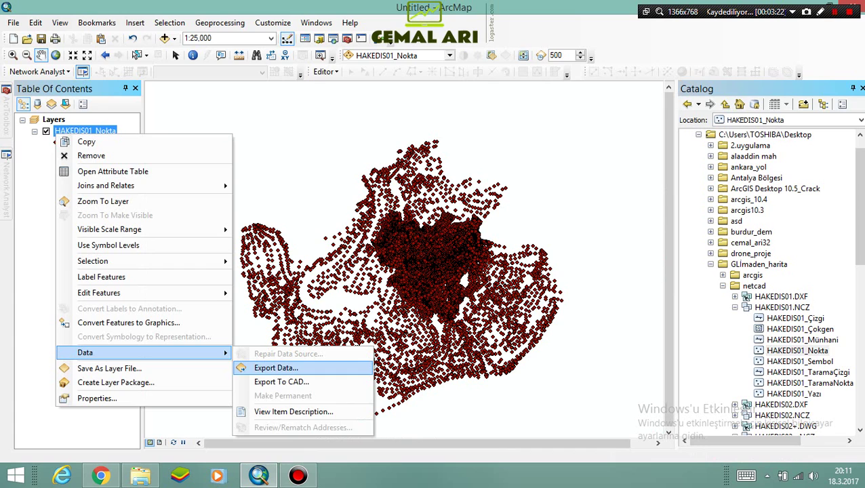
pyautogui.click(276, 367)
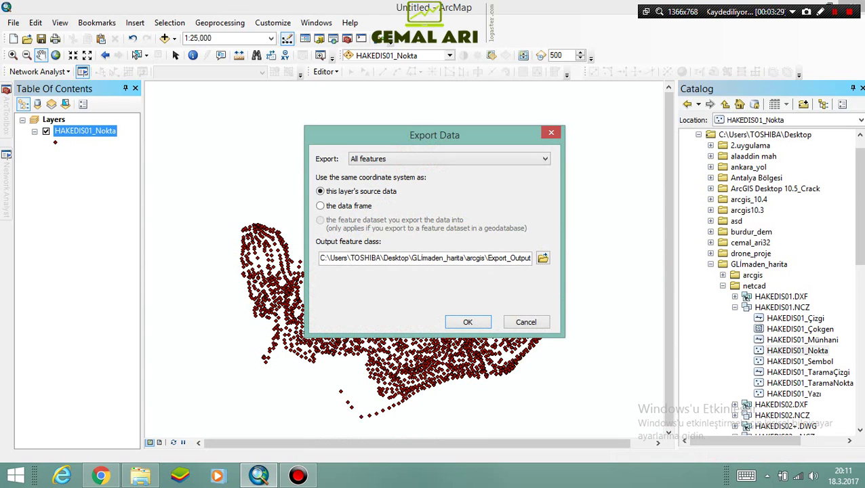
pyautogui.click(475, 159)
pyautogui.click(474, 158)
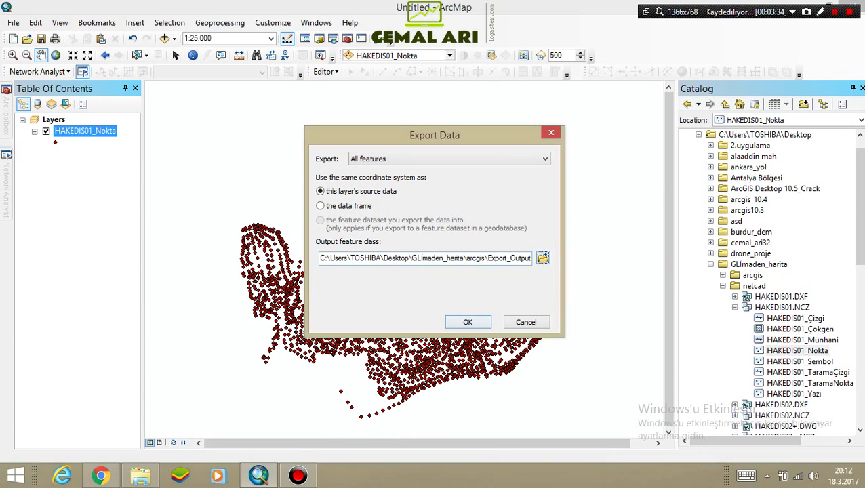
# Choose the arcgis folder inside GLİmaden_harita as the export location and name the output nokta.shp.
pyautogui.click(543, 258)
pyautogui.click(453, 154)
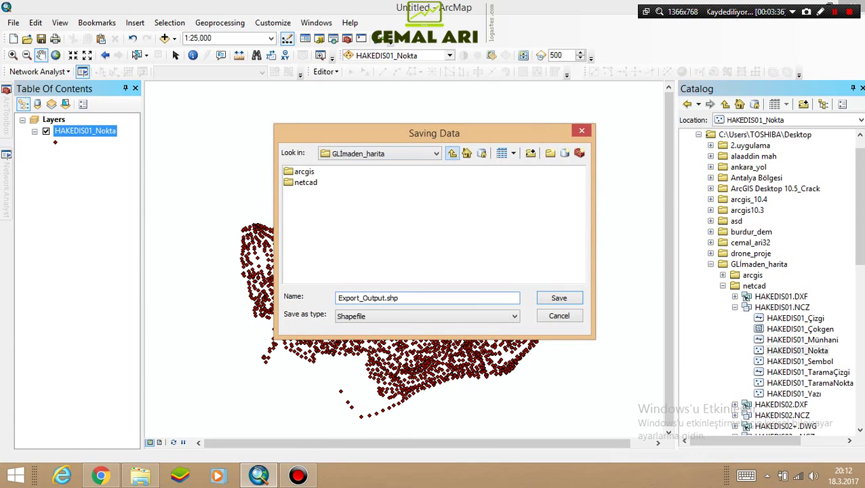
pyautogui.doubleClick(300, 171)
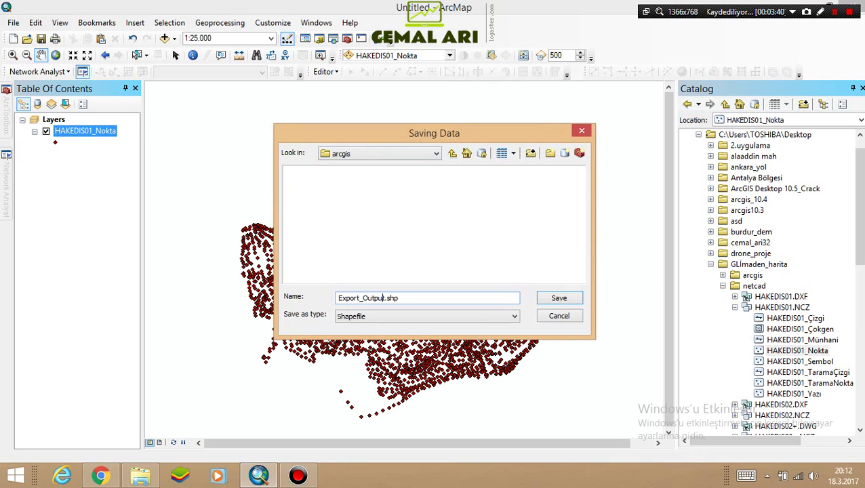
pyautogui.moveTo(382, 298); pyautogui.dragTo(338, 298)
pyautogui.write('nokta')
pyautogui.press('Delete')
# Review the available output types, keep Shapefile, save the output settings and run the export.
pyautogui.click(514, 317)
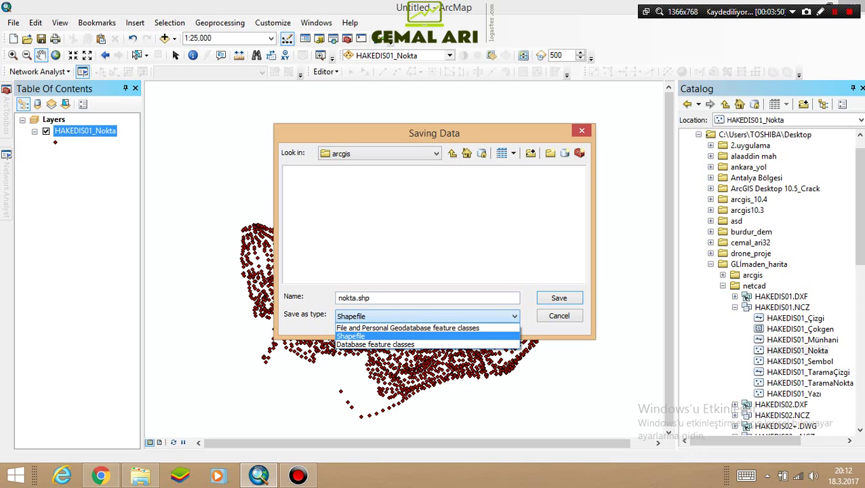
pyautogui.press('Down')
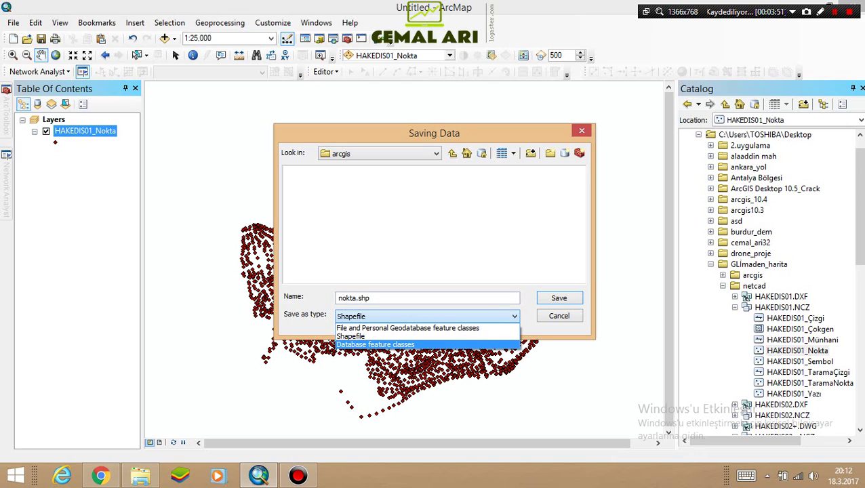
pyautogui.press('Up')
pyautogui.press('Up')
pyautogui.press('Escape')
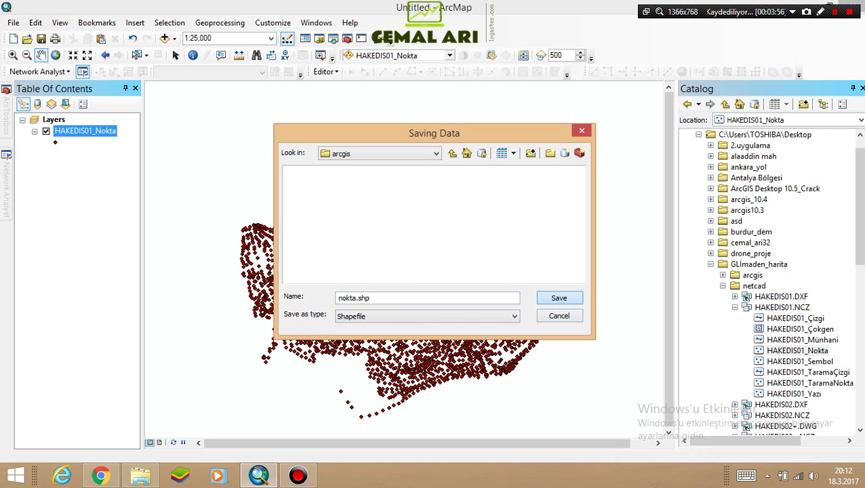
pyautogui.click(560, 299)
pyautogui.press('Return')
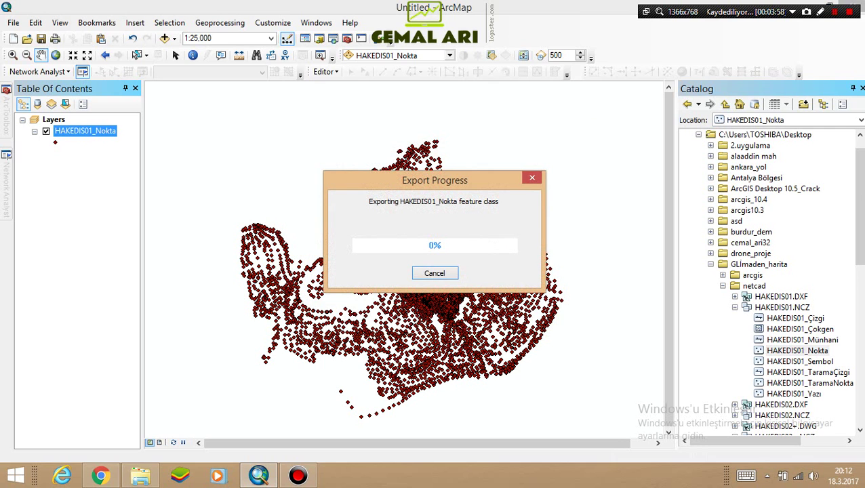